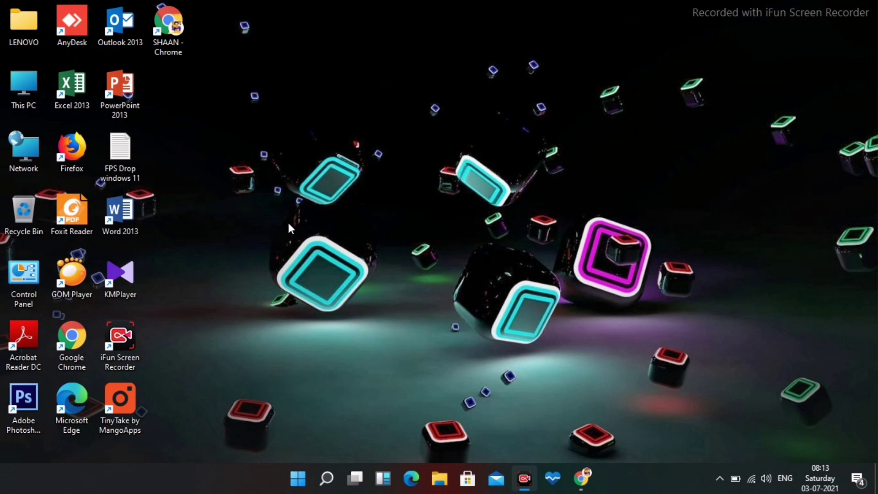
Step: Review the power button settings under Power & sleep's additional power settings, then close Settings
{"action": "left_click", "coordinate": [325, 482]}
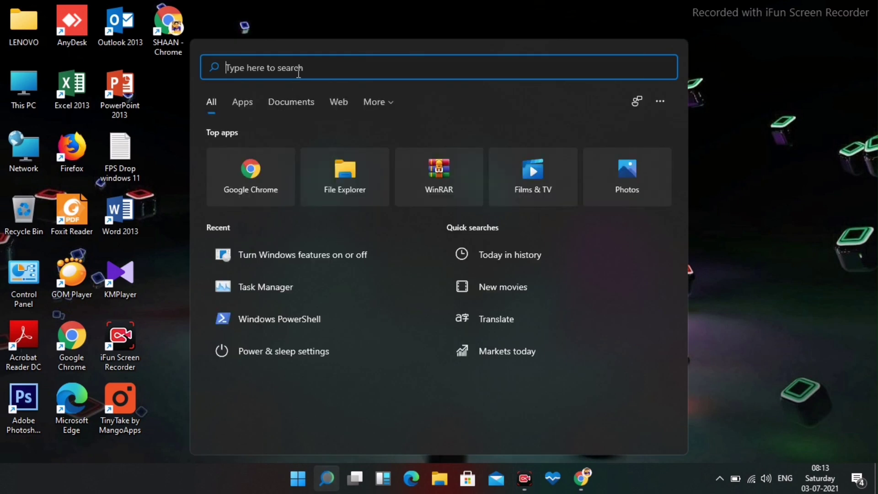
{"action": "type", "text": "power"}
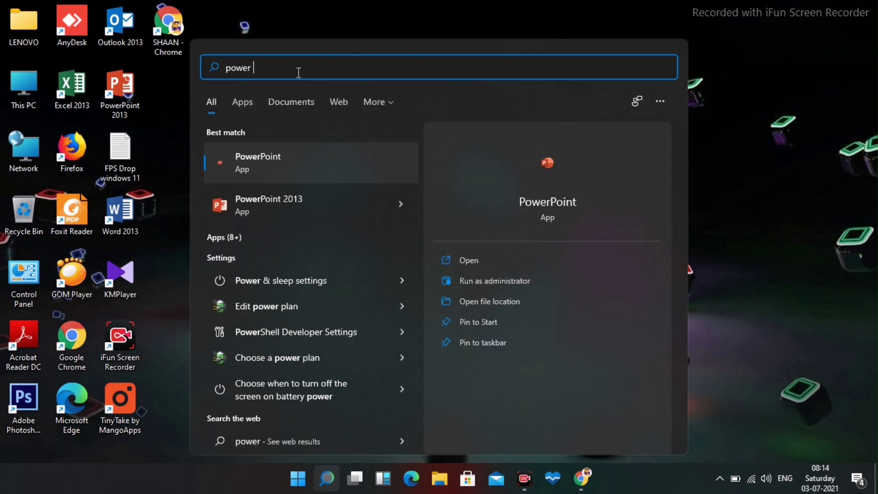
{"action": "left_click", "coordinate": [273, 280]}
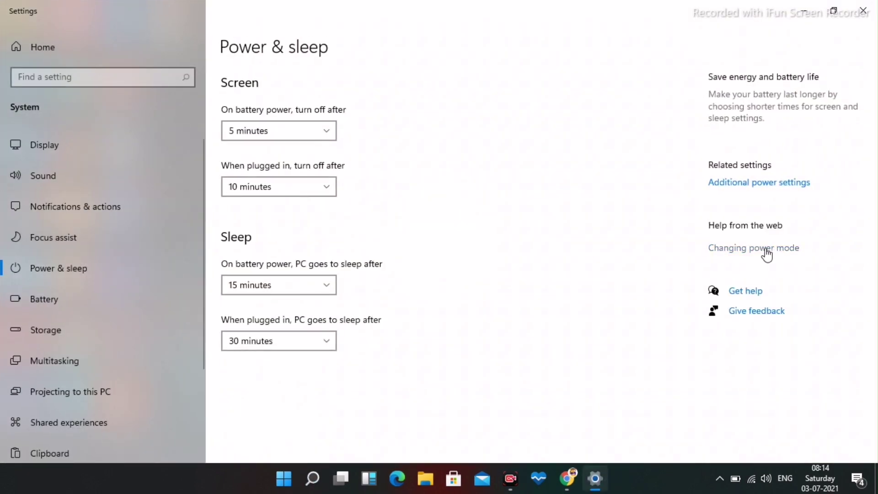
{"action": "left_click", "coordinate": [767, 184]}
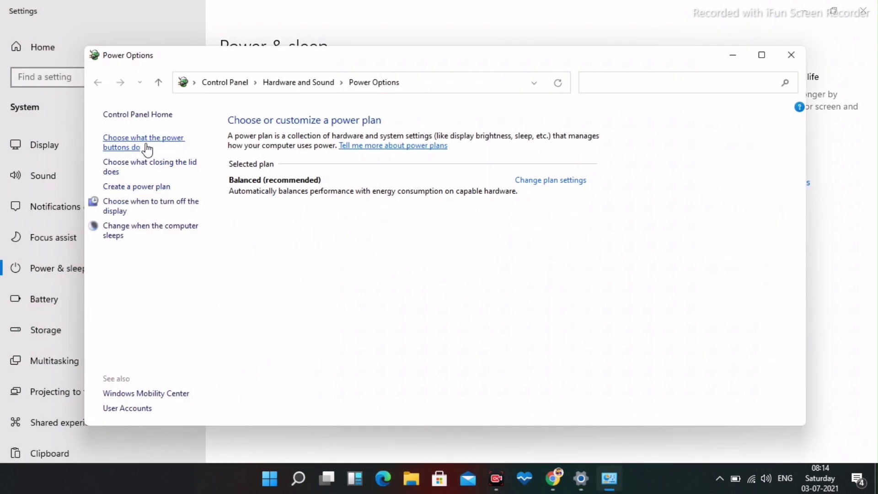
{"action": "left_click", "coordinate": [133, 143]}
{"action": "scroll", "coordinate": [492, 257], "scroll_direction": "down", "scroll_amount": 1}
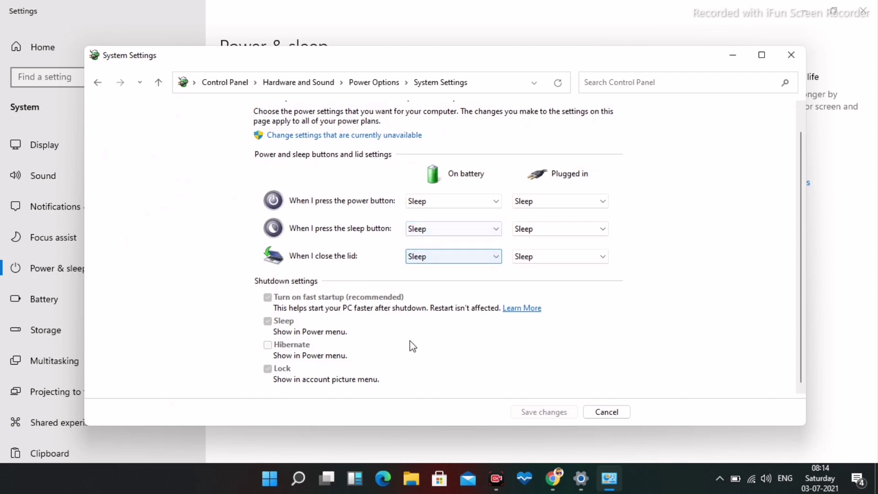
{"action": "scroll", "coordinate": [522, 361], "scroll_direction": "up", "scroll_amount": 1}
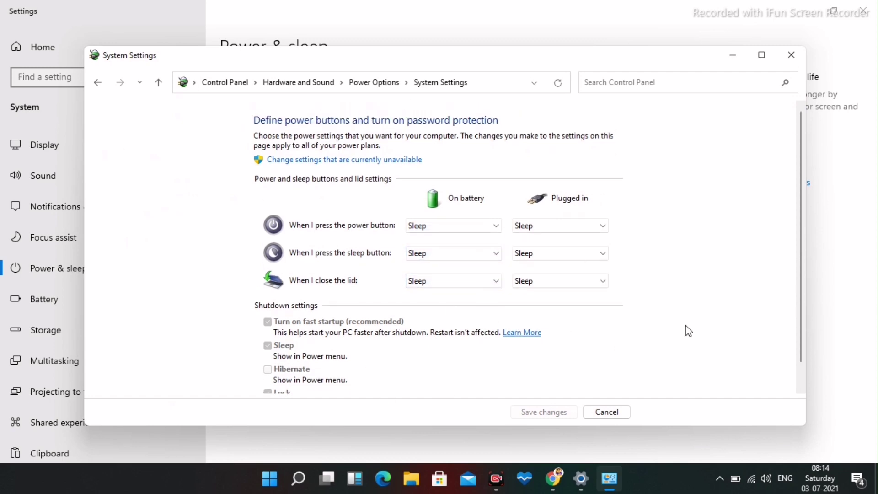
{"action": "scroll", "coordinate": [577, 288], "scroll_direction": "down", "scroll_amount": 1}
{"action": "scroll", "coordinate": [659, 288], "scroll_direction": "up", "scroll_amount": 1}
{"action": "left_click", "coordinate": [789, 64]}
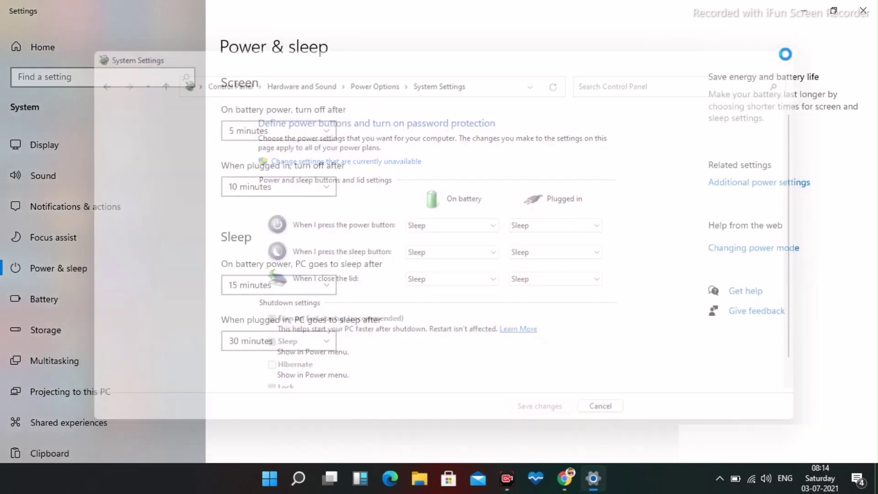
{"action": "left_click", "coordinate": [862, 9]}
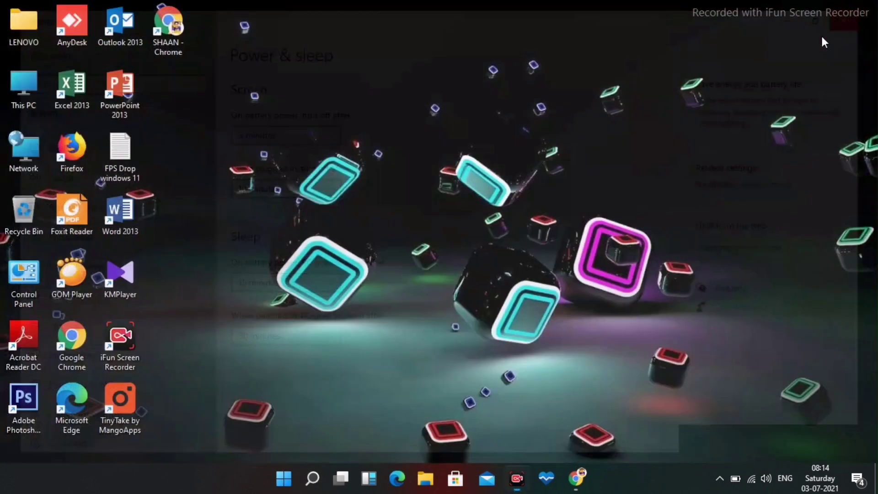
Step: Turn hibernation on with 'powercfg \hibernate on' in an administrator PowerShell, then exit it
{"action": "left_click", "coordinate": [332, 476]}
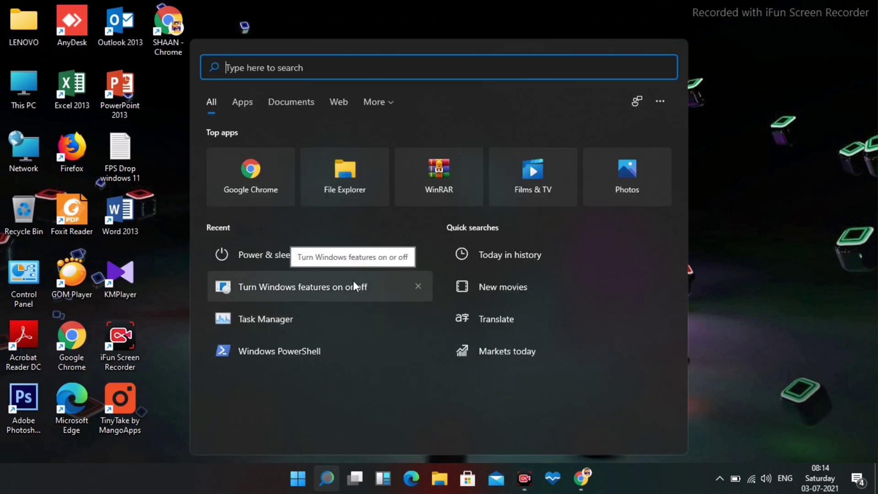
{"action": "type", "text": "wind"}
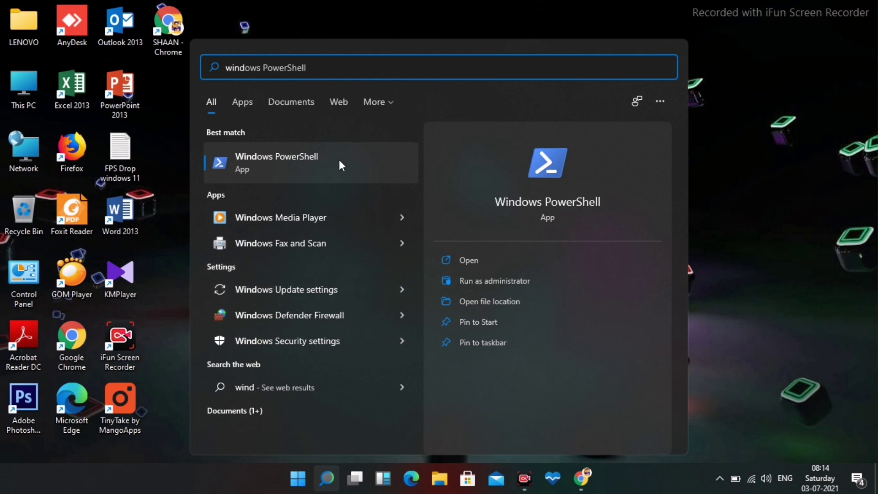
{"action": "left_click", "coordinate": [495, 280]}
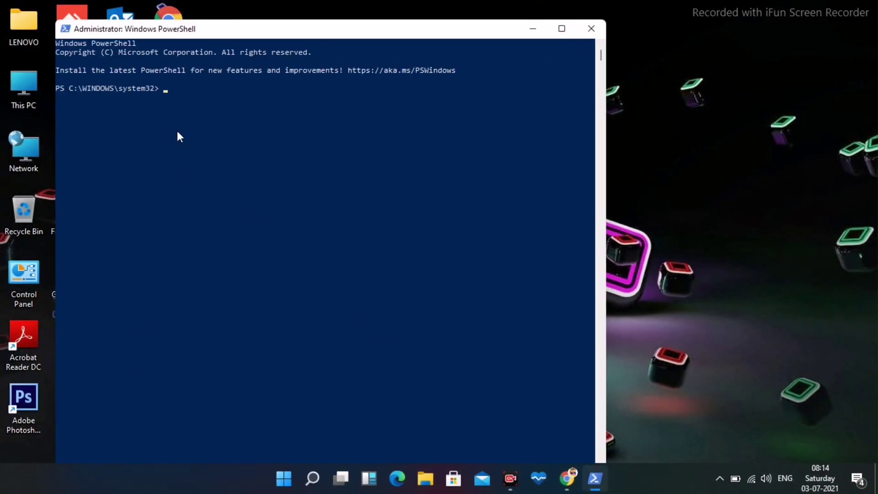
{"action": "type", "text": "powercfg \\hibernate on"}
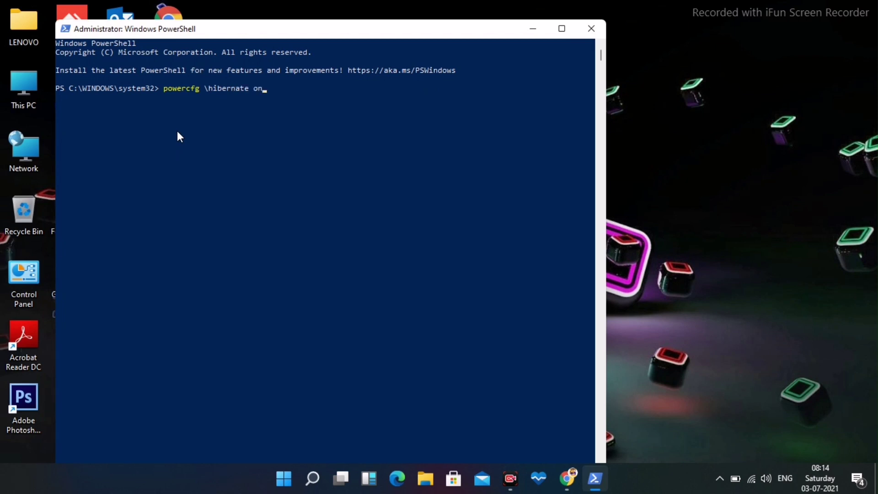
{"action": "key", "text": "Return"}
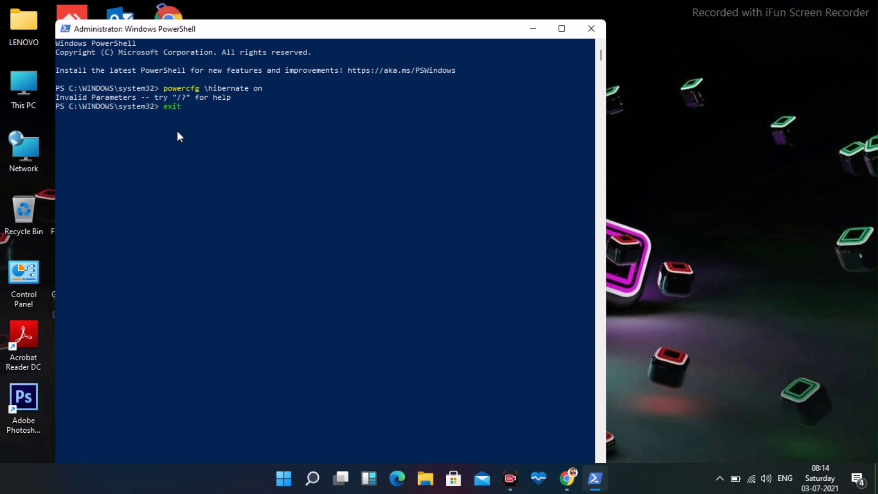
{"action": "type", "text": "exit"}
{"action": "key", "text": "Return"}
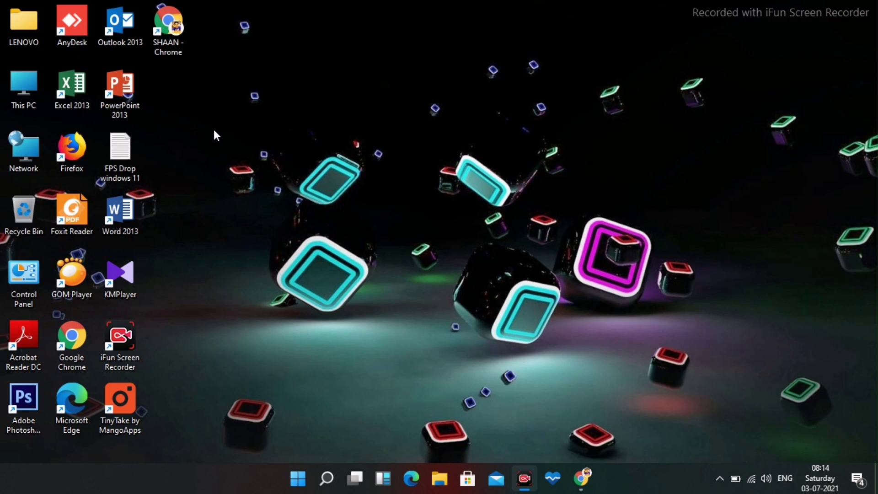
Step: Refresh the desktop and open a maximized administrator Task Manager on its Startup apps list
{"action": "right_click", "coordinate": [220, 150]}
{"action": "left_click", "coordinate": [241, 187]}
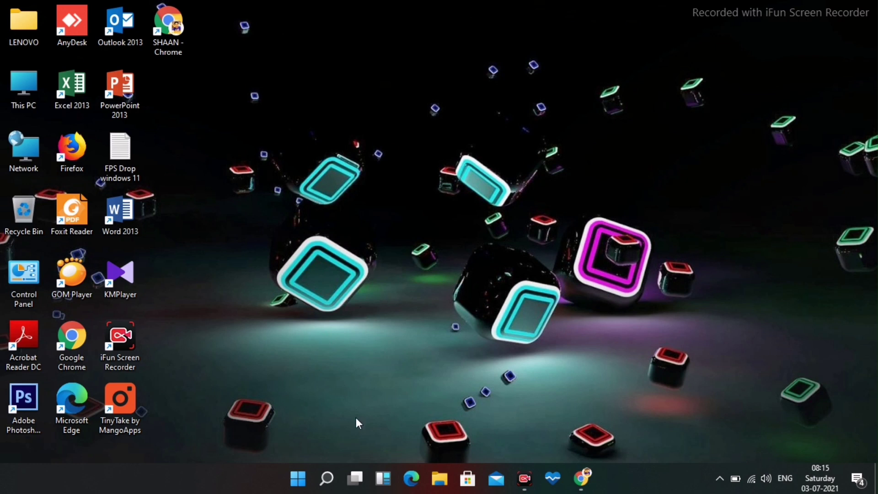
{"action": "left_click", "coordinate": [327, 478]}
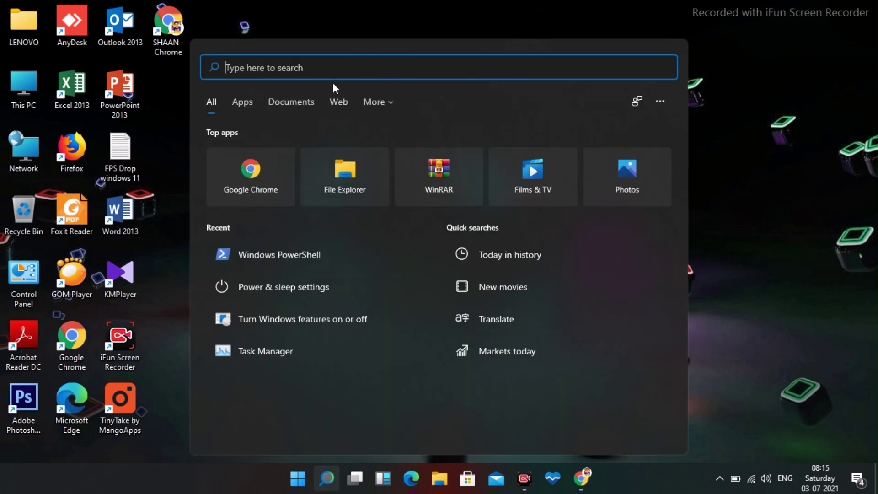
{"action": "type", "text": "task"}
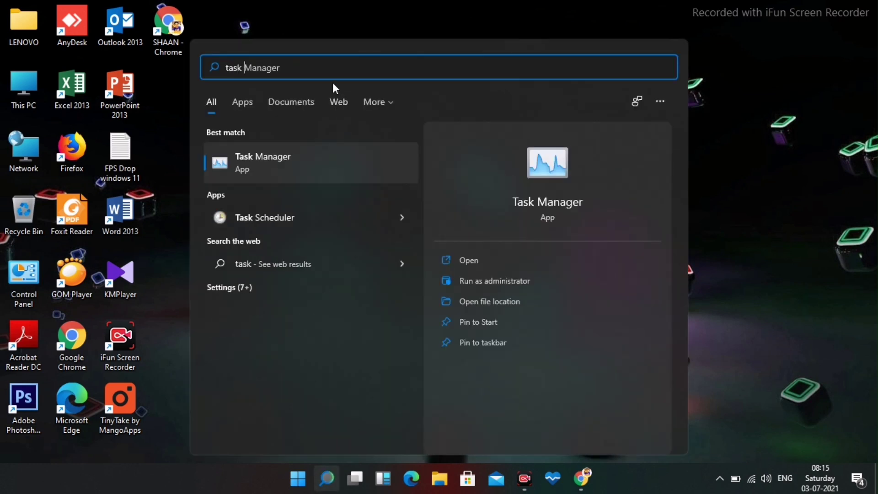
{"action": "left_click", "coordinate": [496, 281]}
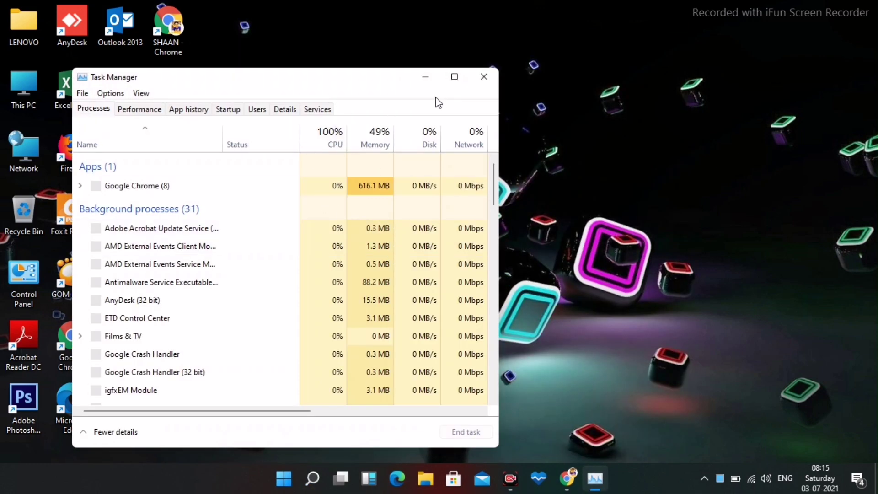
{"action": "left_click", "coordinate": [455, 76]}
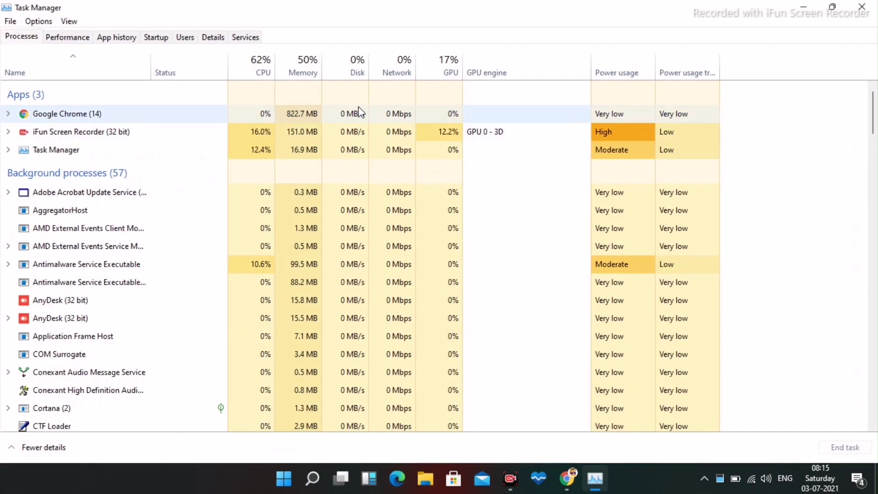
{"action": "left_click", "coordinate": [160, 41]}
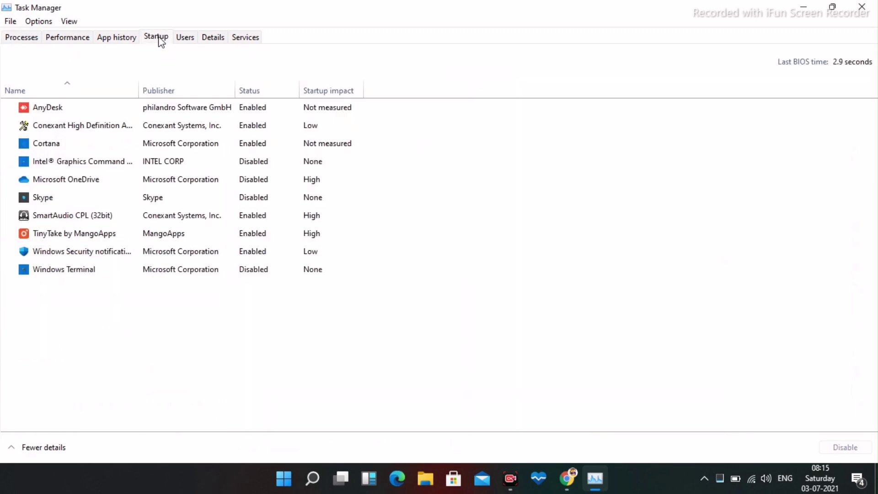
Step: Look over the startup actions for OneDrive, Skype and Intel graphics without changing them
{"action": "left_click", "coordinate": [90, 181]}
{"action": "right_click", "coordinate": [91, 182]}
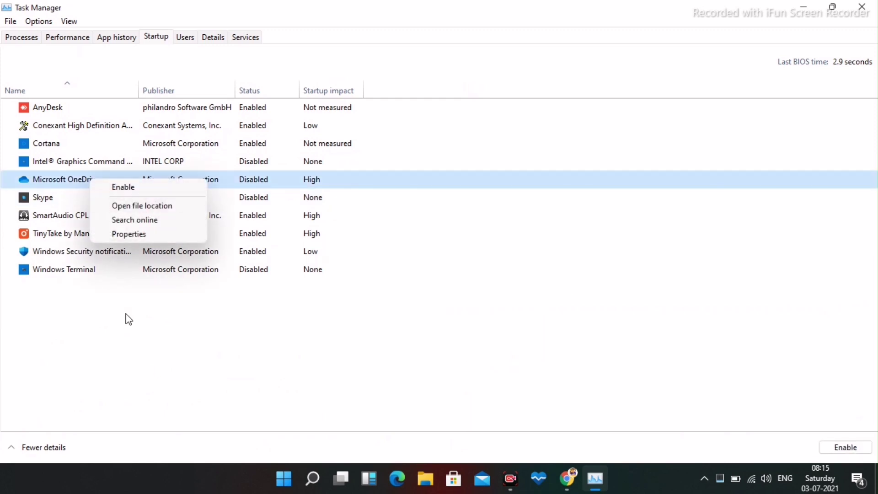
{"action": "left_click", "coordinate": [125, 317]}
{"action": "right_click", "coordinate": [111, 181]}
{"action": "left_click", "coordinate": [82, 295]}
{"action": "left_click", "coordinate": [76, 206]}
{"action": "right_click", "coordinate": [77, 206]}
{"action": "left_click", "coordinate": [78, 366]}
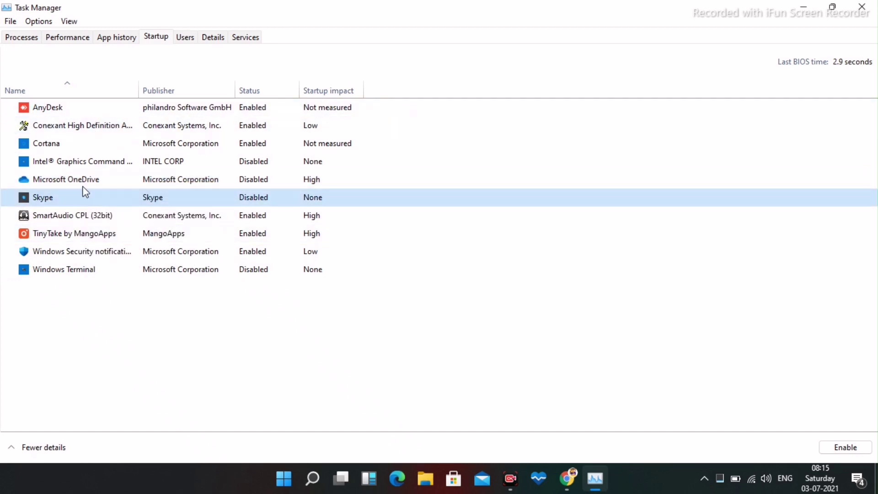
{"action": "right_click", "coordinate": [86, 165]}
{"action": "left_click", "coordinate": [114, 43]}
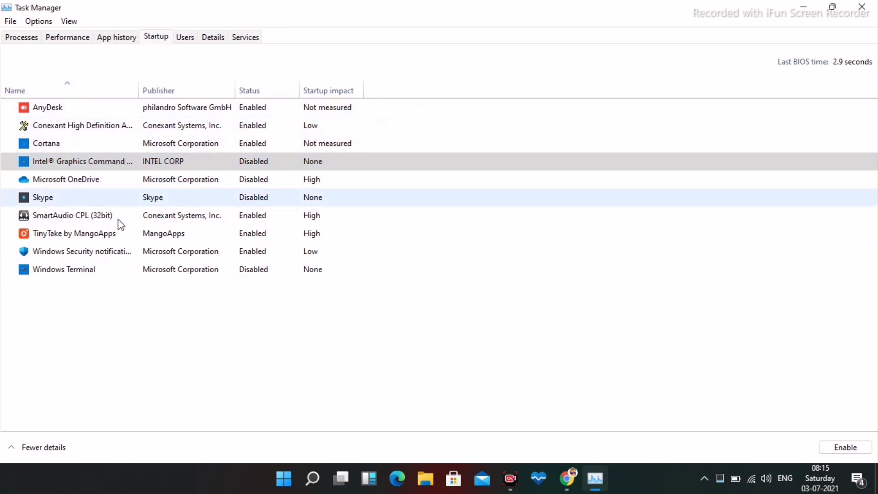
Step: Disable the Windows Security notification startup entry and close Task Manager
{"action": "right_click", "coordinate": [68, 257]}
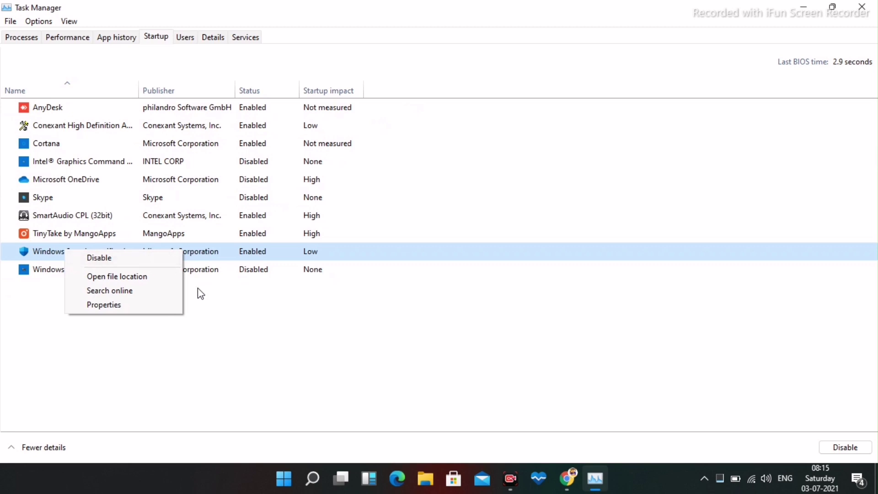
{"action": "left_click", "coordinate": [158, 258]}
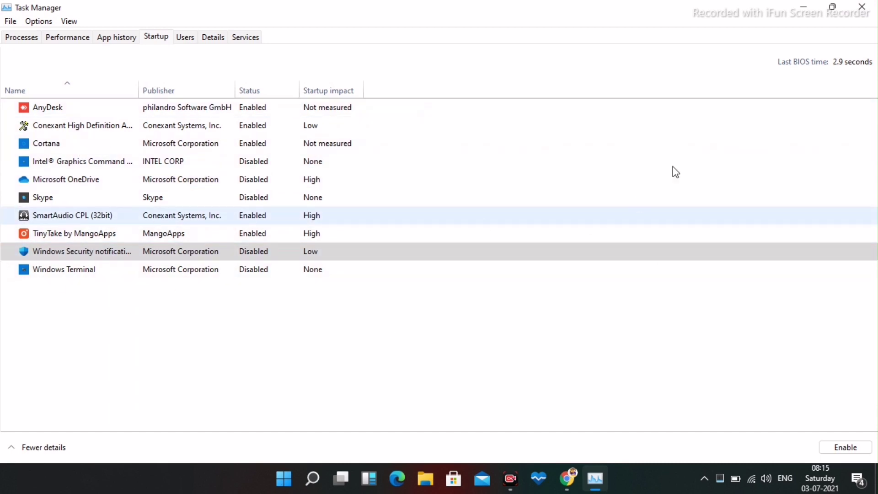
{"action": "left_click", "coordinate": [874, 6]}
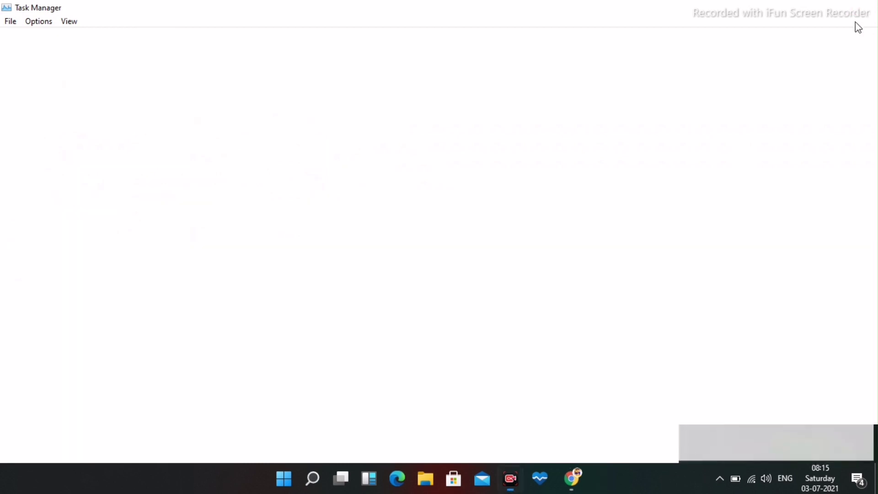
Step: Refresh the desktop, open Device Manager and expand Display adapters
{"action": "right_click", "coordinate": [366, 129]}
{"action": "left_click", "coordinate": [401, 162]}
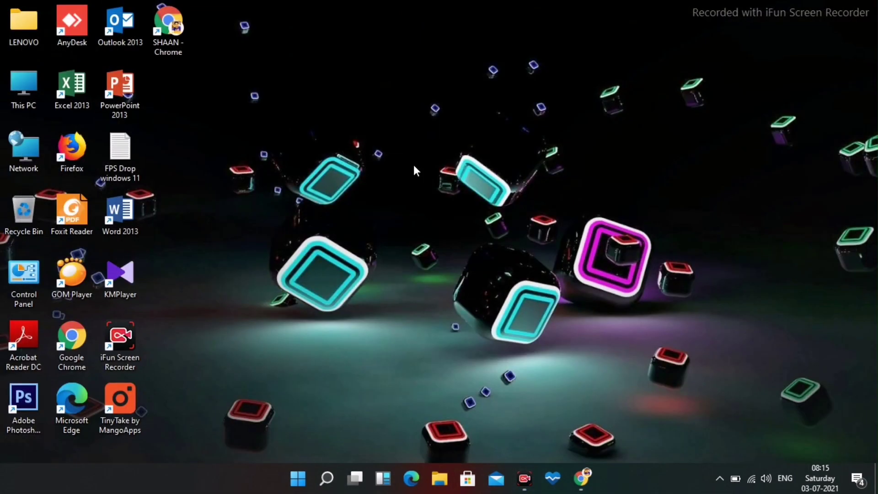
{"action": "left_click", "coordinate": [326, 478]}
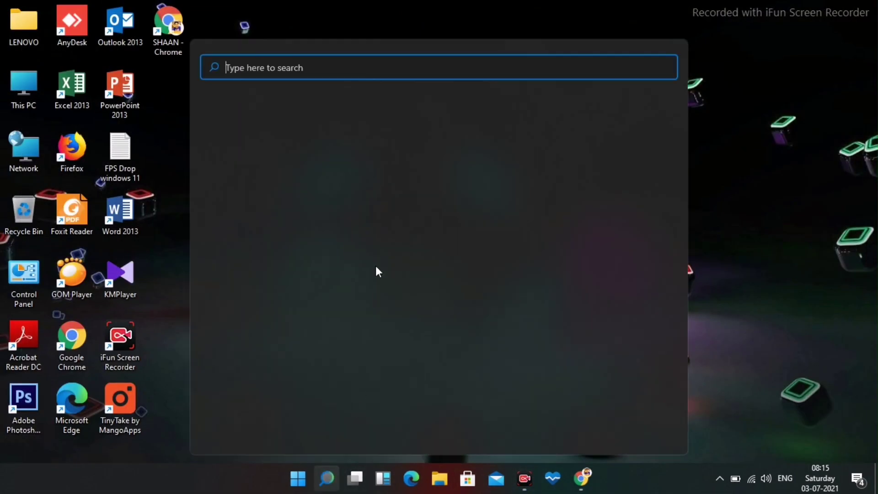
{"action": "type", "text": "de"}
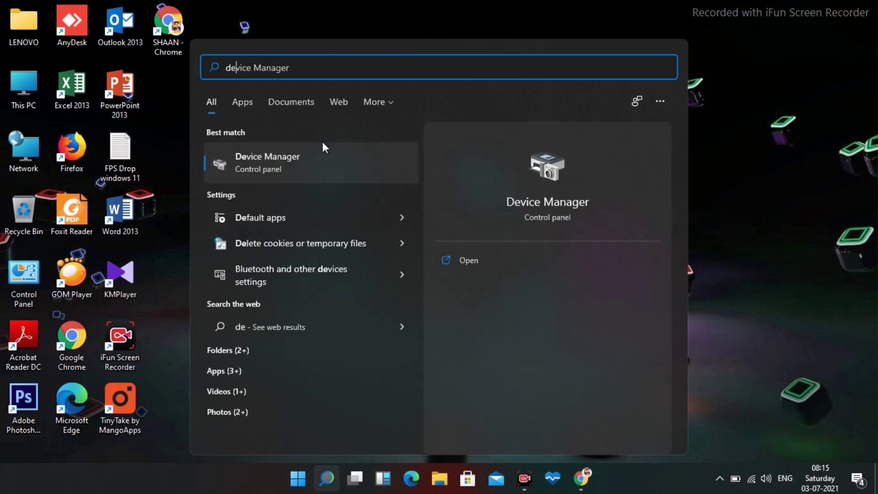
{"action": "type", "text": "vice"}
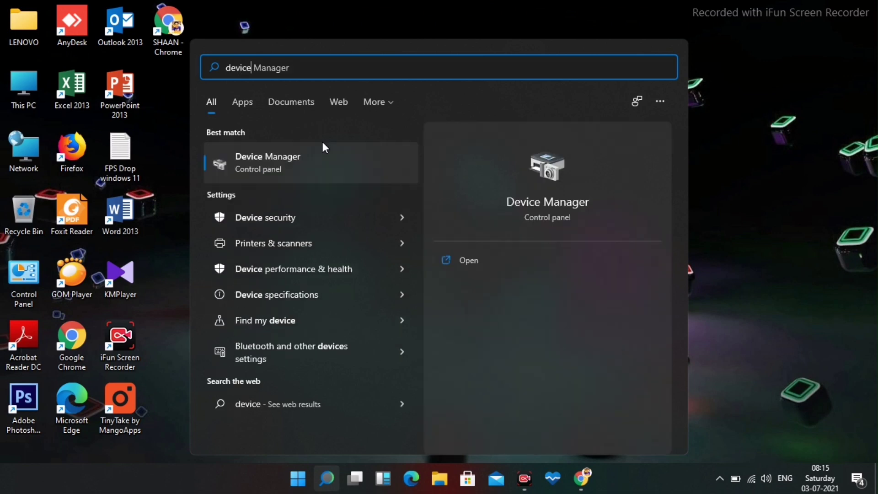
{"action": "left_click", "coordinate": [310, 156]}
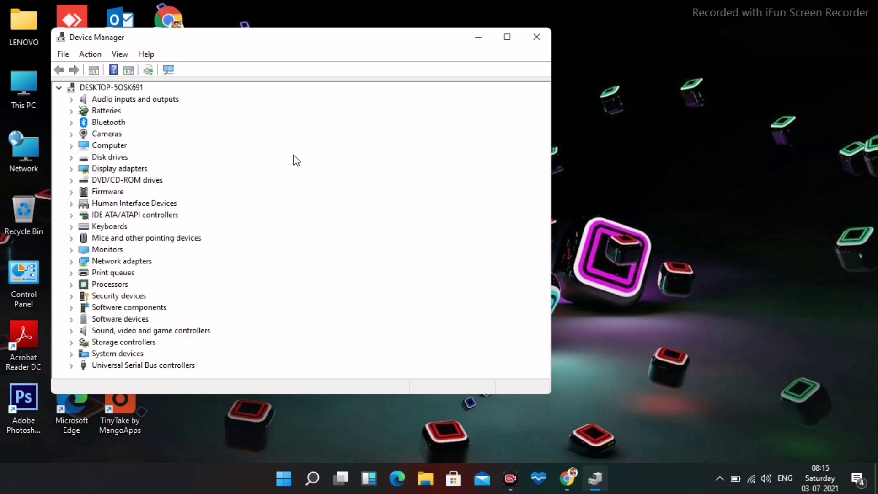
{"action": "left_click", "coordinate": [72, 170]}
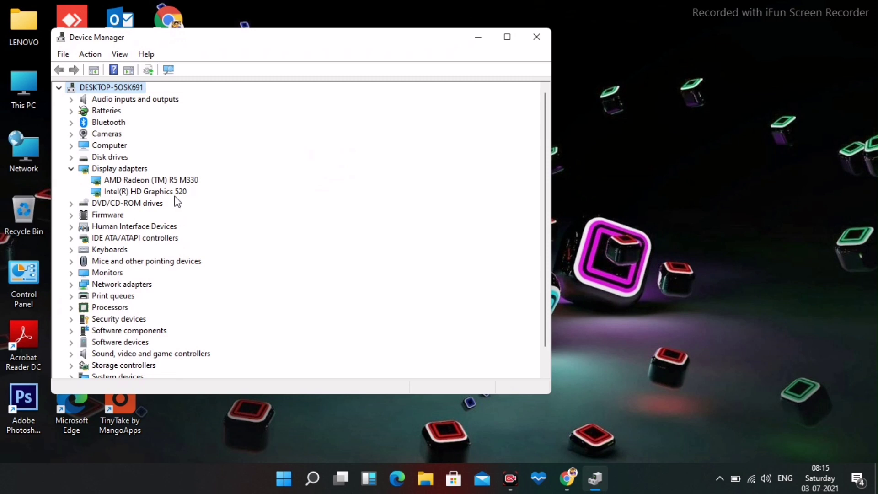
Step: Search automatically for an AMD Radeon (TM) R5 M330 driver, which is already the best, then collapse the category
{"action": "right_click", "coordinate": [174, 182]}
{"action": "left_click", "coordinate": [201, 186]}
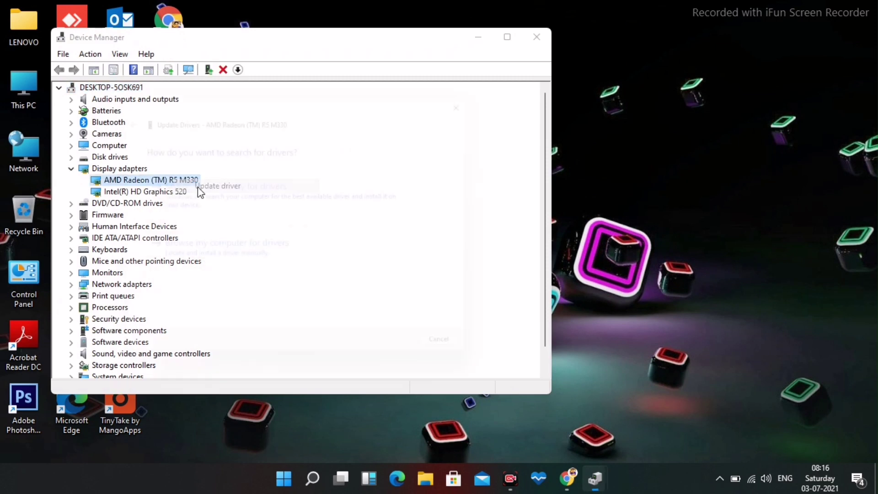
{"action": "left_click", "coordinate": [203, 201]}
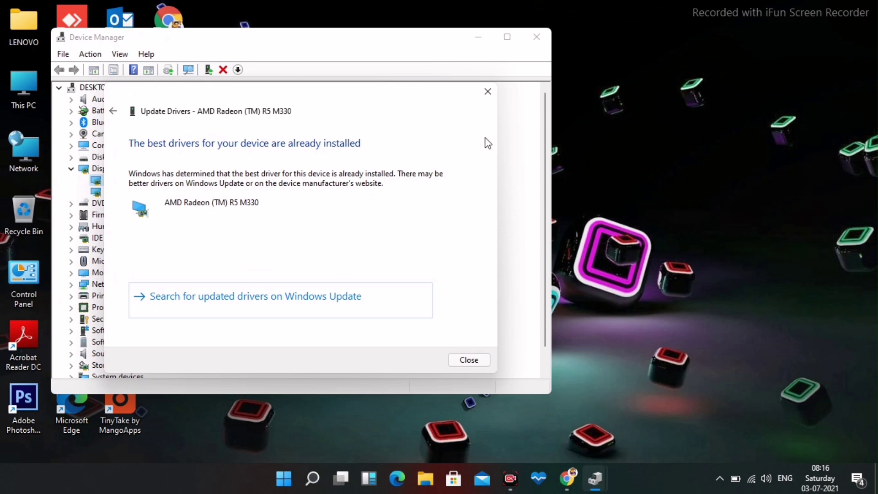
{"action": "left_click", "coordinate": [489, 92]}
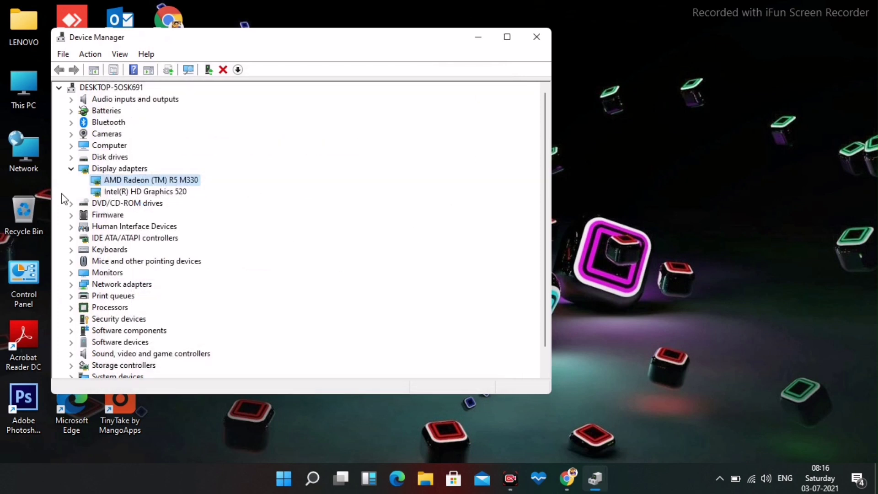
{"action": "left_click", "coordinate": [71, 168]}
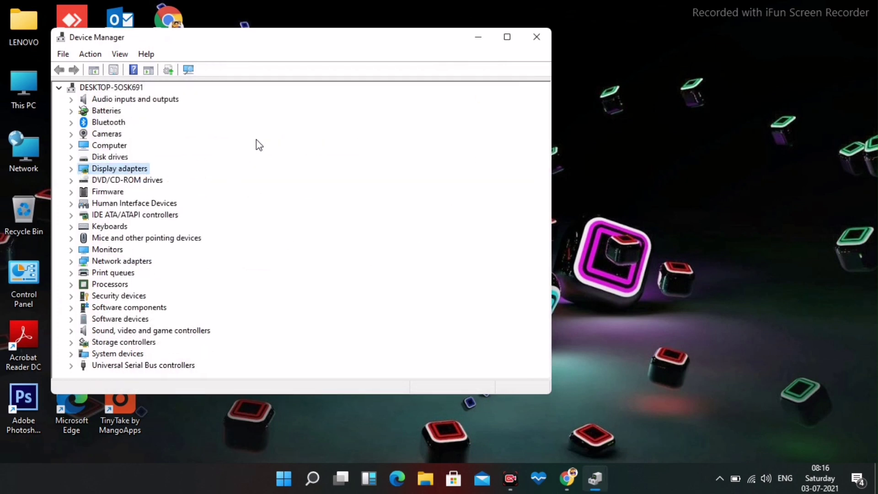
Step: Close Device Manager, refresh the desktop and open Turn Windows features on or off
{"action": "left_click", "coordinate": [533, 38]}
{"action": "right_click", "coordinate": [500, 74]}
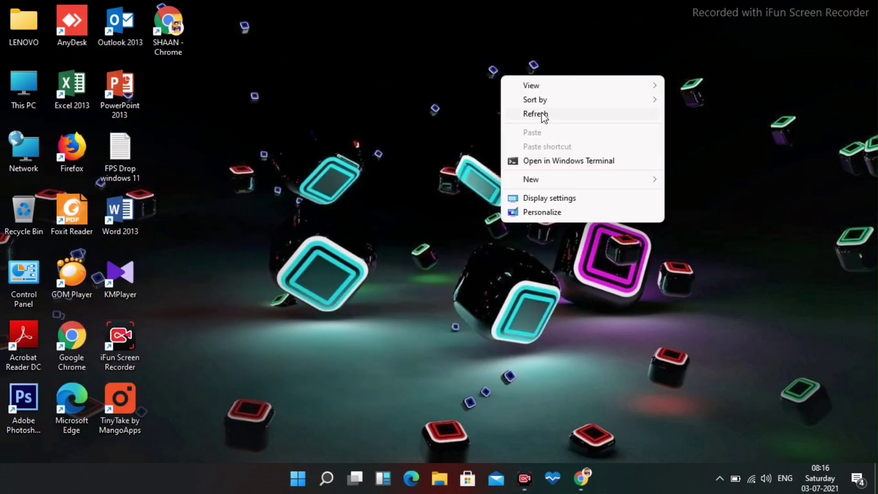
{"action": "left_click", "coordinate": [542, 113]}
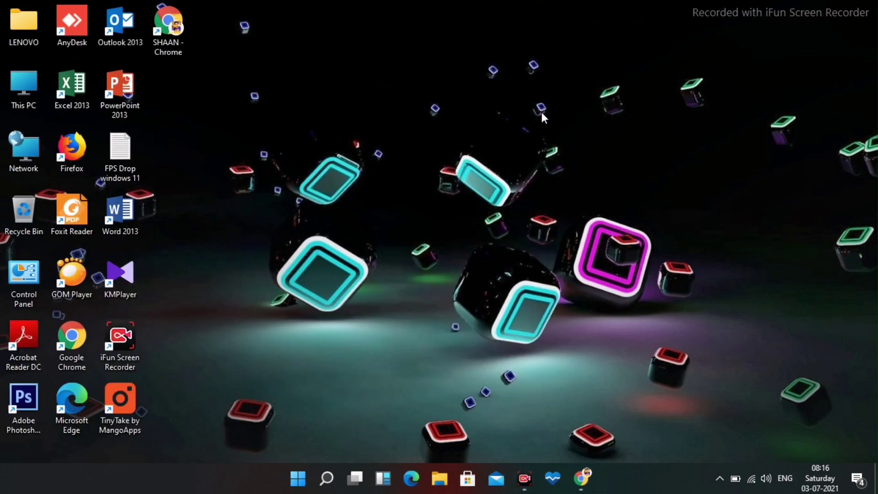
{"action": "left_click", "coordinate": [326, 482]}
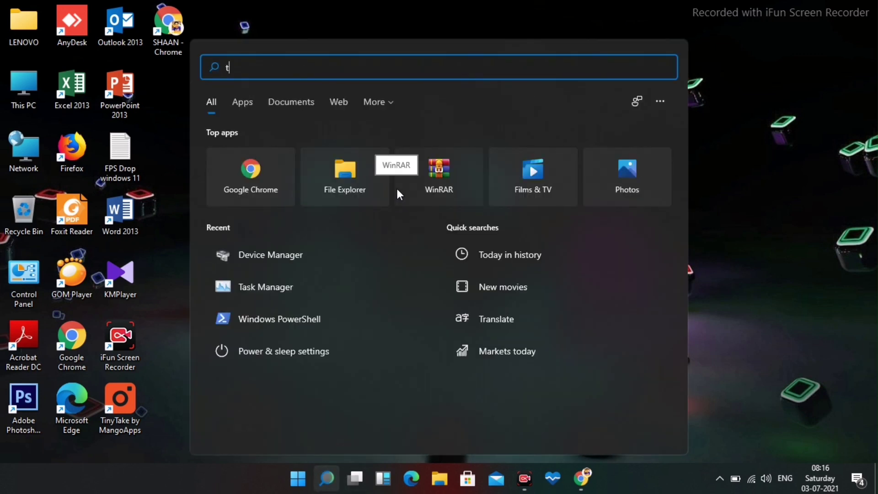
{"action": "type", "text": "turn"}
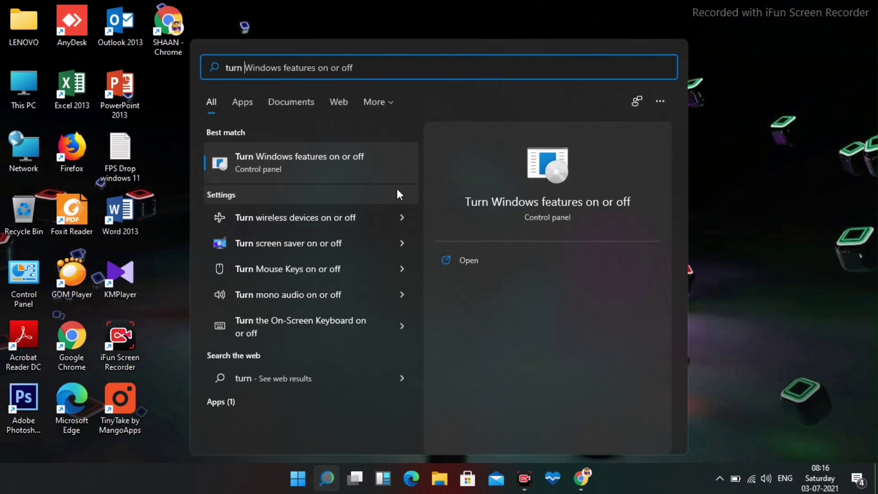
{"action": "left_click", "coordinate": [361, 155]}
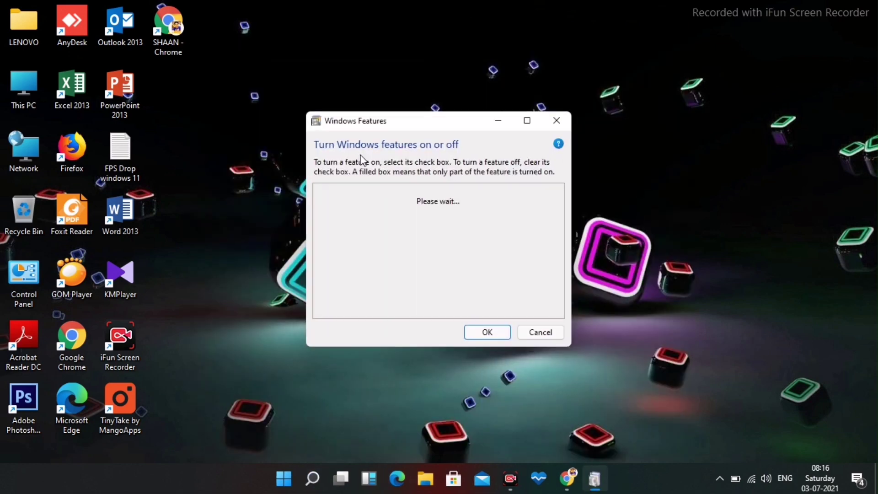
Step: Tick then untick Windows Subsystem for Linux, leaving it off, and confirm with OK
{"action": "scroll", "coordinate": [440, 232], "scroll_direction": "down", "scroll_amount": 2}
{"action": "scroll", "coordinate": [440, 232], "scroll_direction": "down", "scroll_amount": 6}
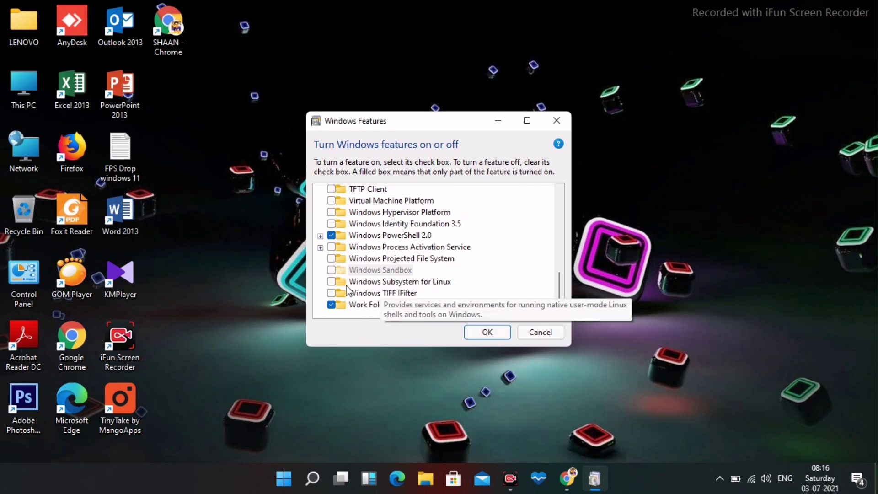
{"action": "left_click", "coordinate": [331, 282]}
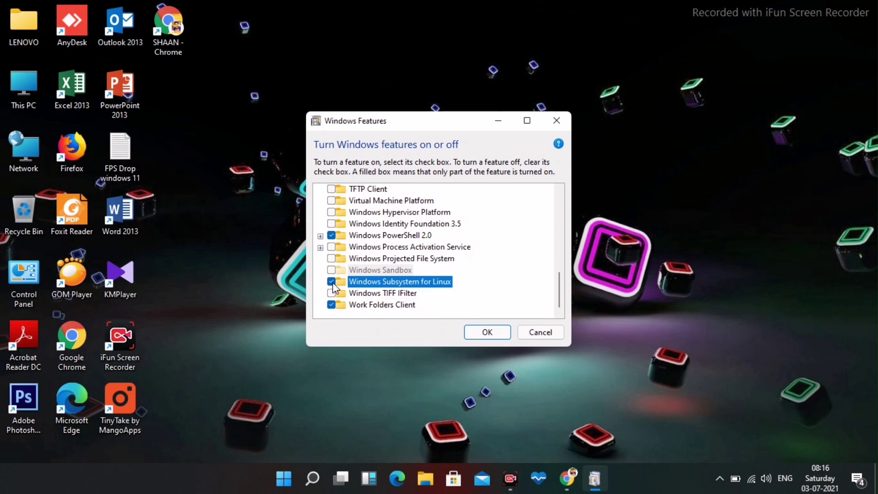
{"action": "left_click", "coordinate": [332, 282]}
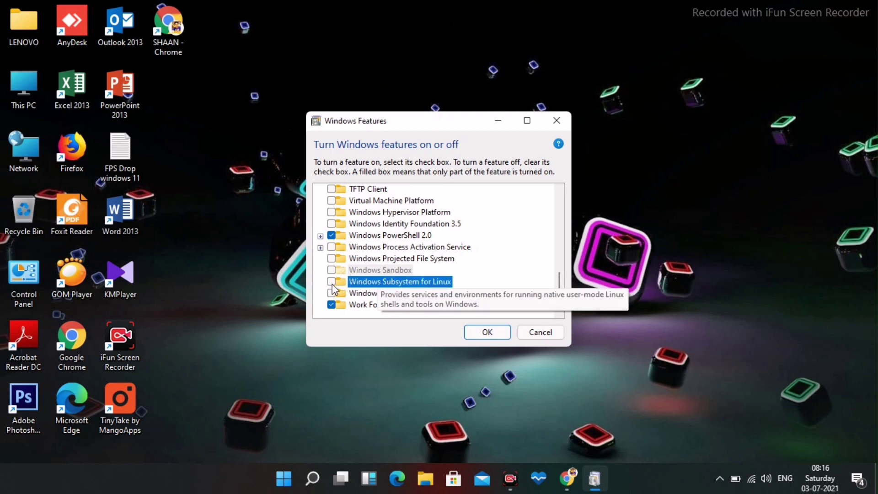
{"action": "left_click", "coordinate": [496, 334]}
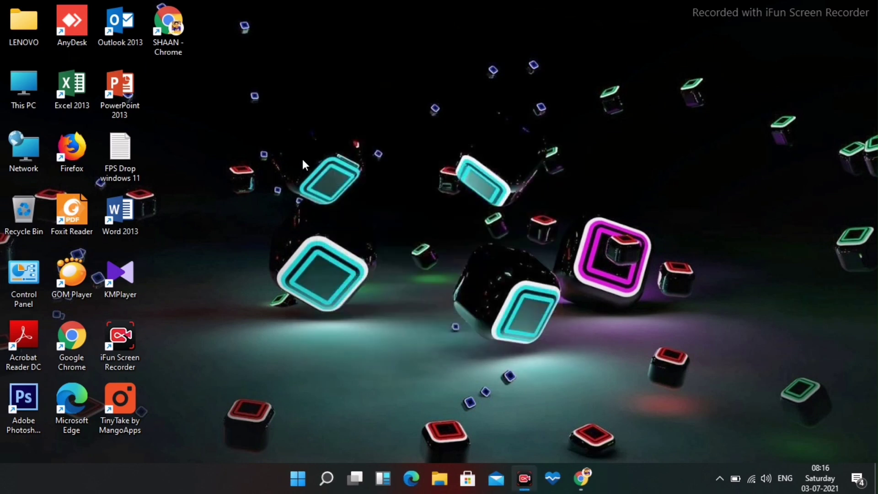
Step: Refresh the desktop, then go Control Panel > System and Security > System to reach the About page
{"action": "right_click", "coordinate": [302, 157]}
{"action": "left_click", "coordinate": [320, 201]}
{"action": "left_click", "coordinate": [326, 478]}
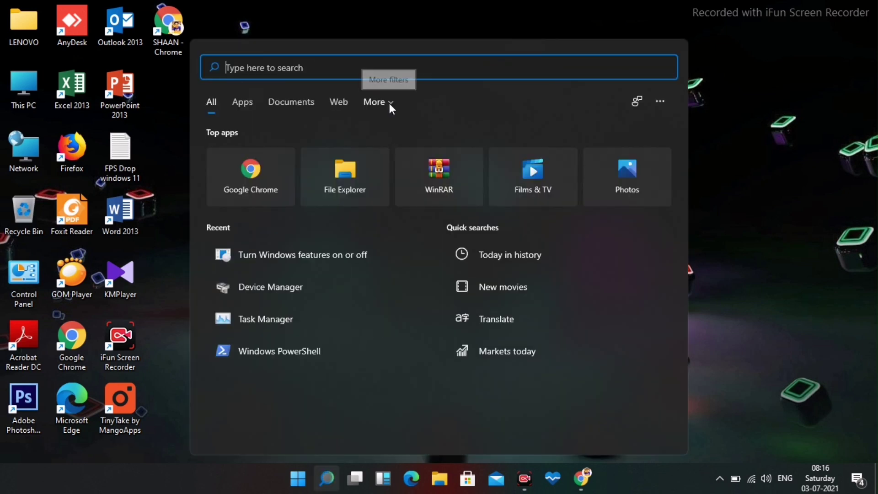
{"action": "type", "text": "con"}
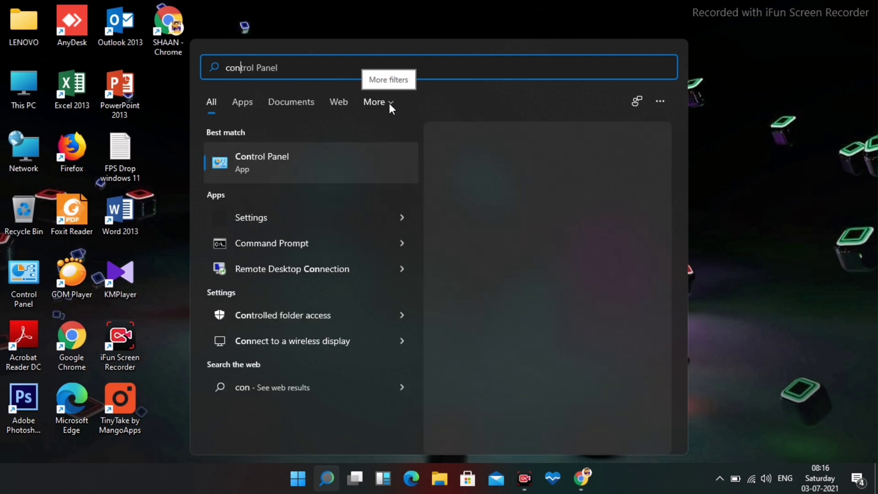
{"action": "type", "text": "tr"}
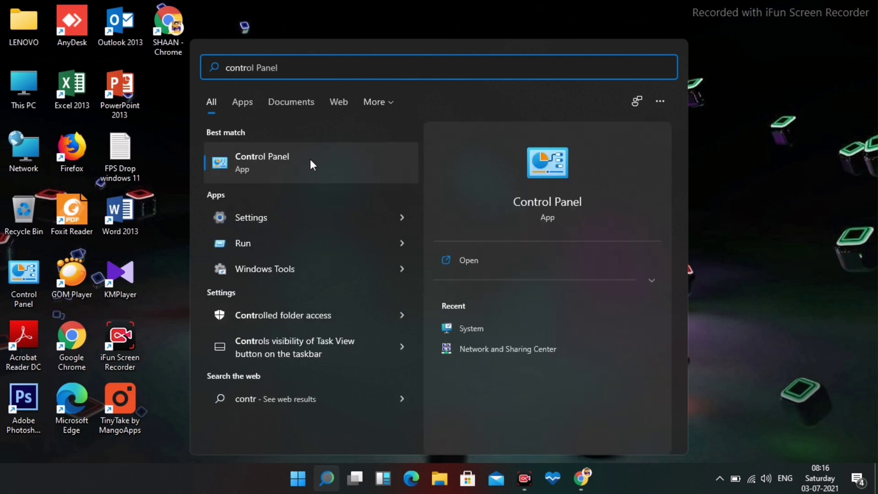
{"action": "left_click", "coordinate": [311, 161]}
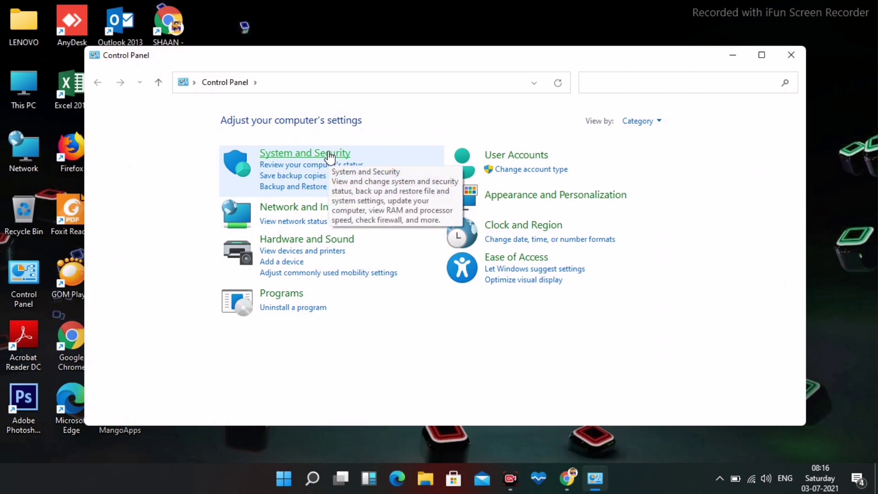
{"action": "left_click", "coordinate": [329, 158]}
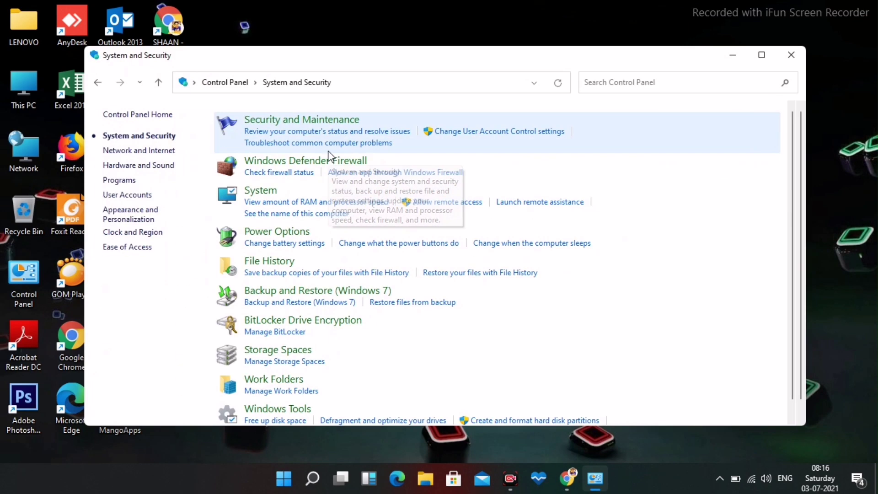
{"action": "left_click", "coordinate": [269, 191]}
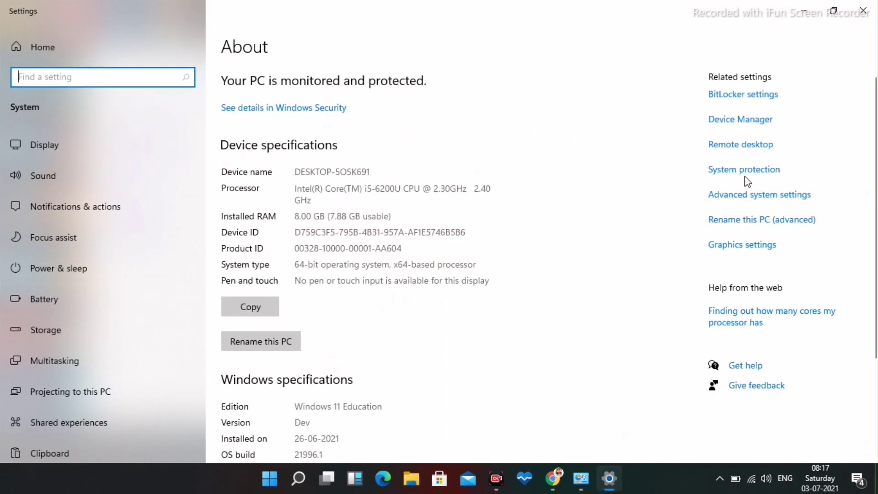
Step: Open Virtual Memory via Advanced system settings > Performance Settings > Advanced
{"action": "left_click", "coordinate": [771, 196]}
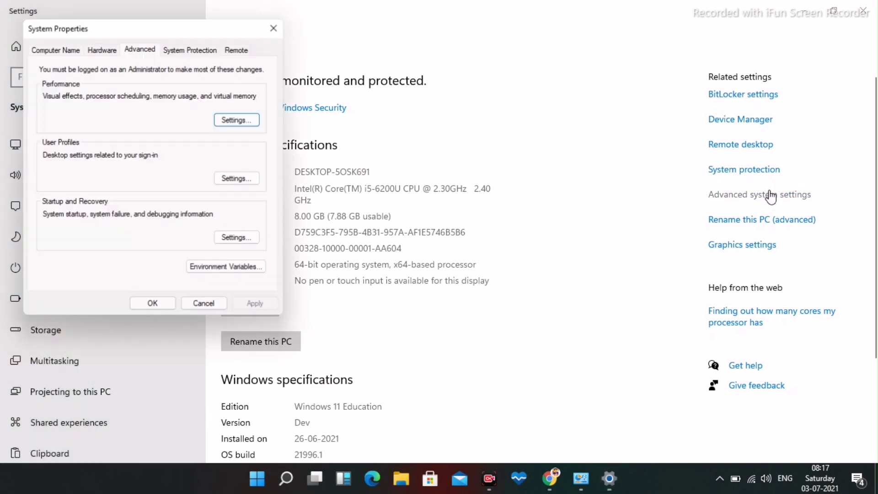
{"action": "left_click", "coordinate": [228, 121]}
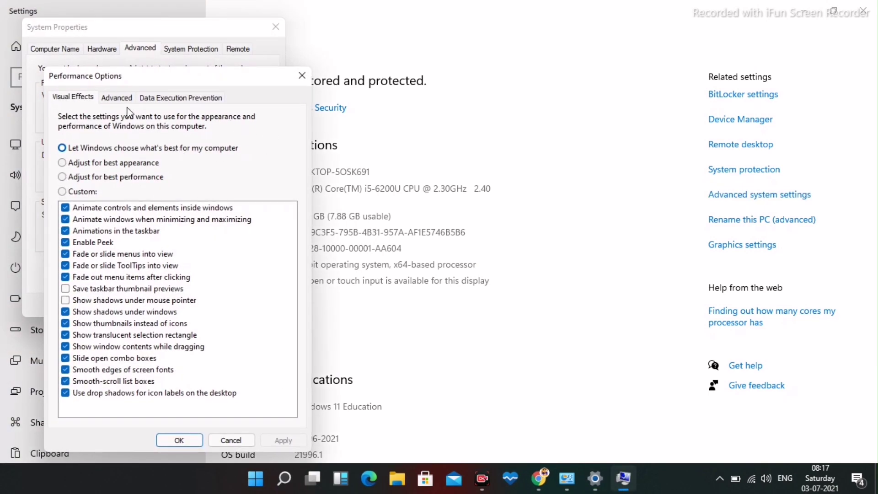
{"action": "left_click", "coordinate": [120, 99]}
{"action": "left_click_drag", "start_coordinate": [186, 85], "coordinate": [309, 45]}
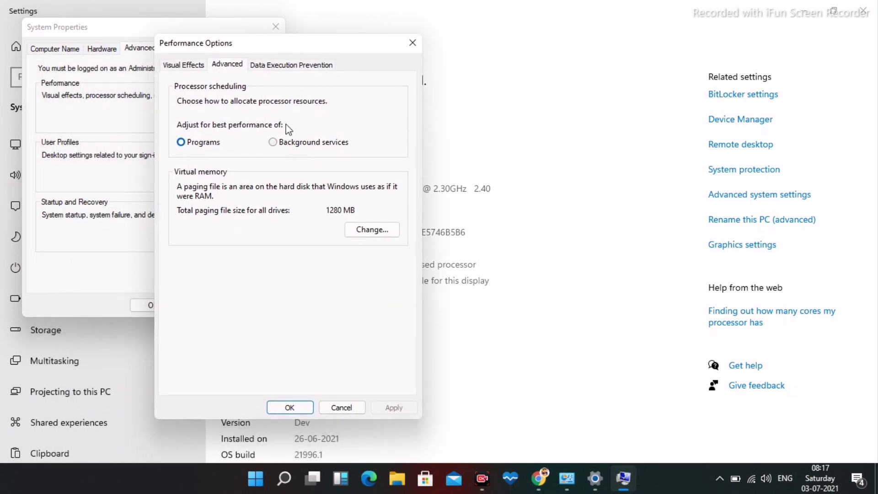
{"action": "left_click", "coordinate": [366, 231]}
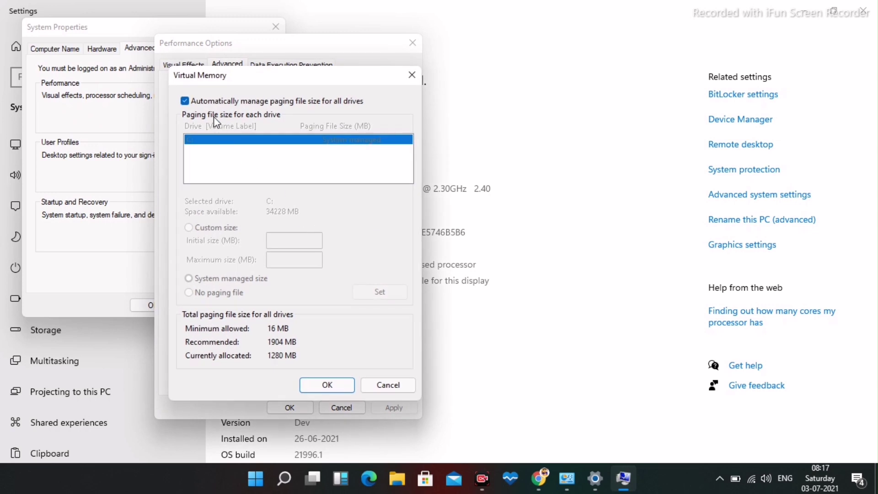
Step: Turn off automatic paging file management and give C: a custom 1407 MB initial, 4079 MB maximum size
{"action": "left_click", "coordinate": [185, 101]}
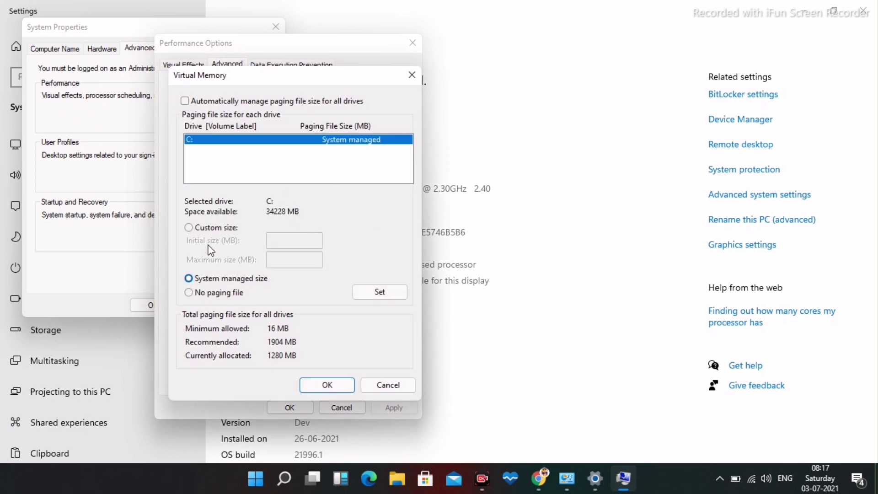
{"action": "left_click", "coordinate": [190, 229]}
{"action": "left_click", "coordinate": [295, 241]}
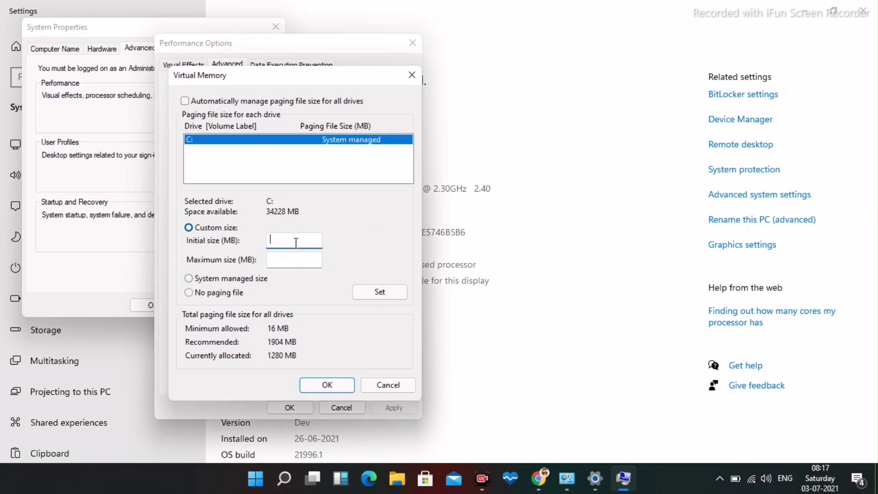
{"action": "type", "text": "1407"}
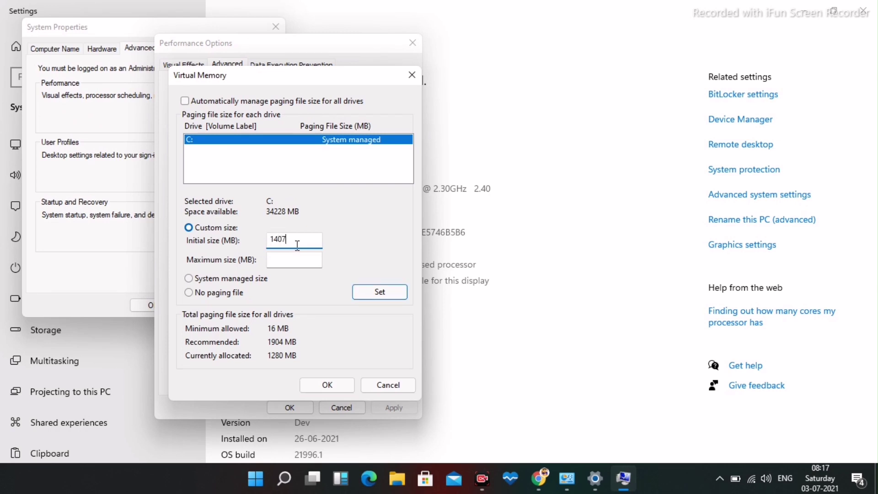
{"action": "left_click", "coordinate": [295, 261]}
{"action": "type", "text": "4079"}
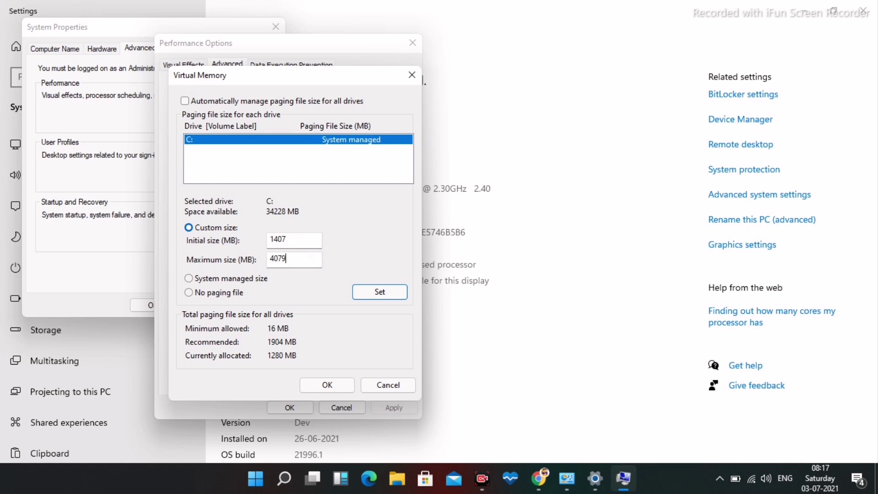